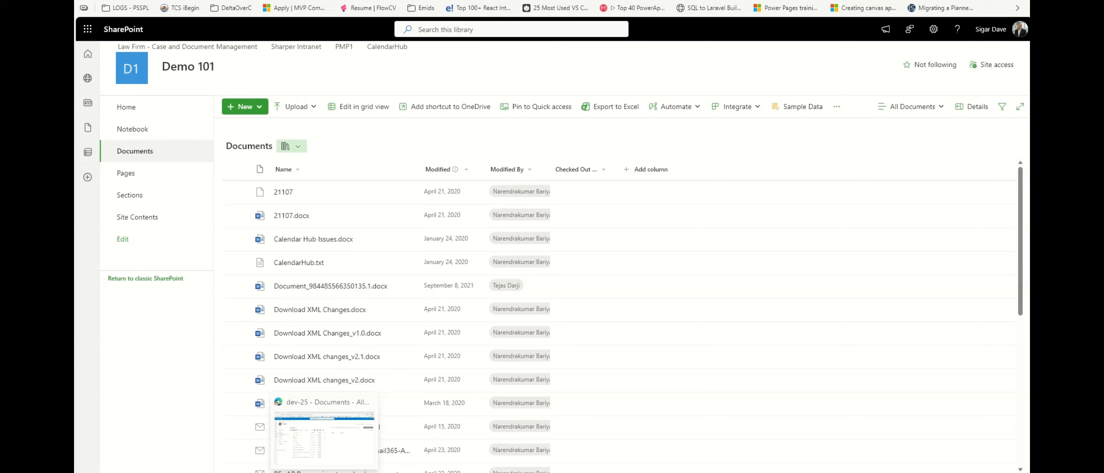
Step: Switch to the browser window showing the Documents library of the dev-25 site
left_click(324, 472)
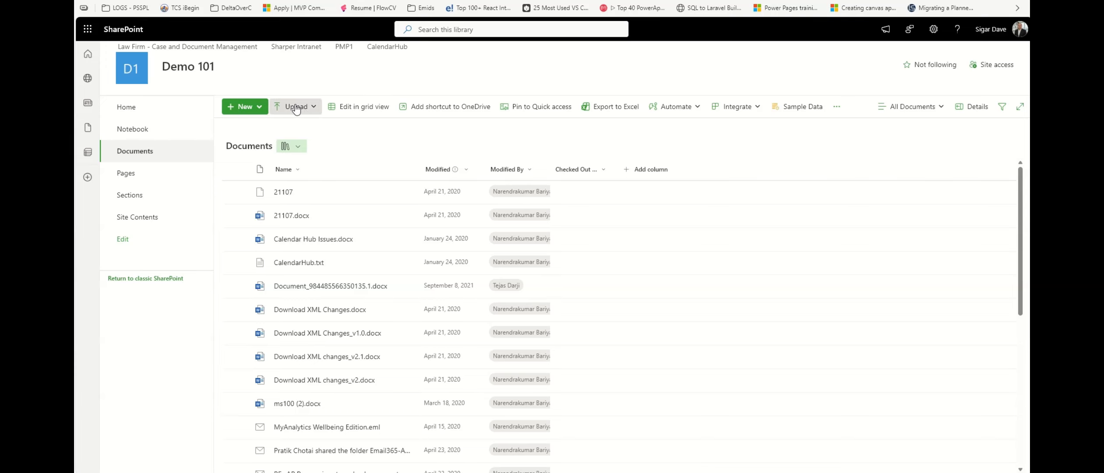
mouse_move(324, 472)
left_click(324, 438)
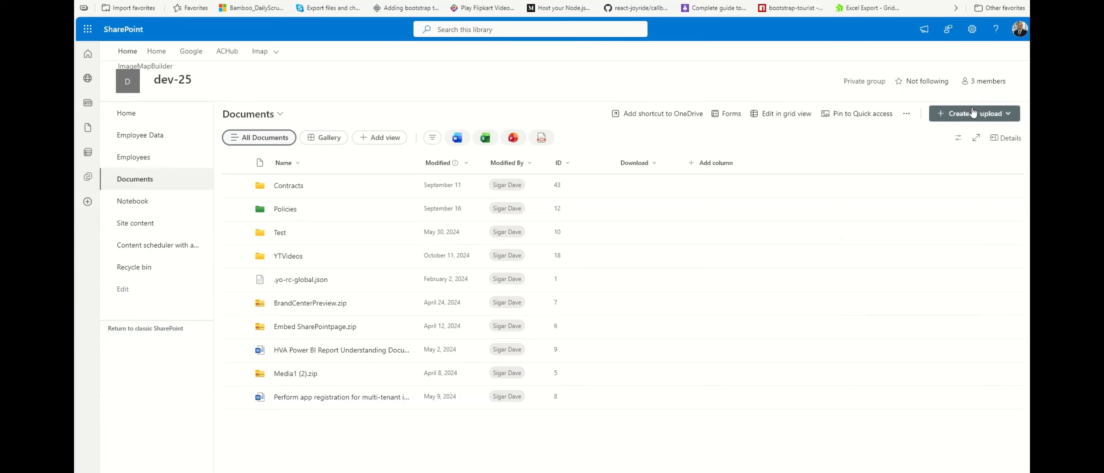
Step: Review the library's create and upload options and the save and rename options of the All Documents view
left_click(1009, 115)
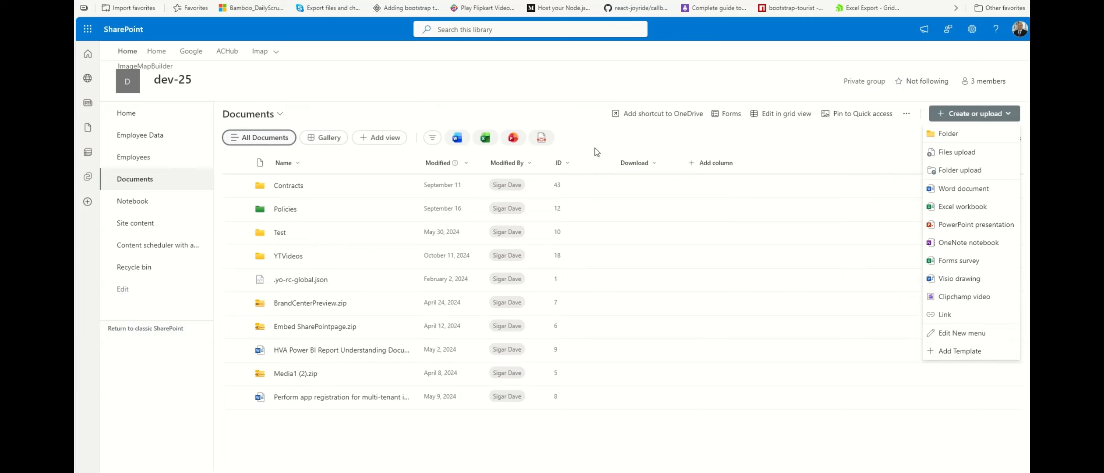
left_click(557, 107)
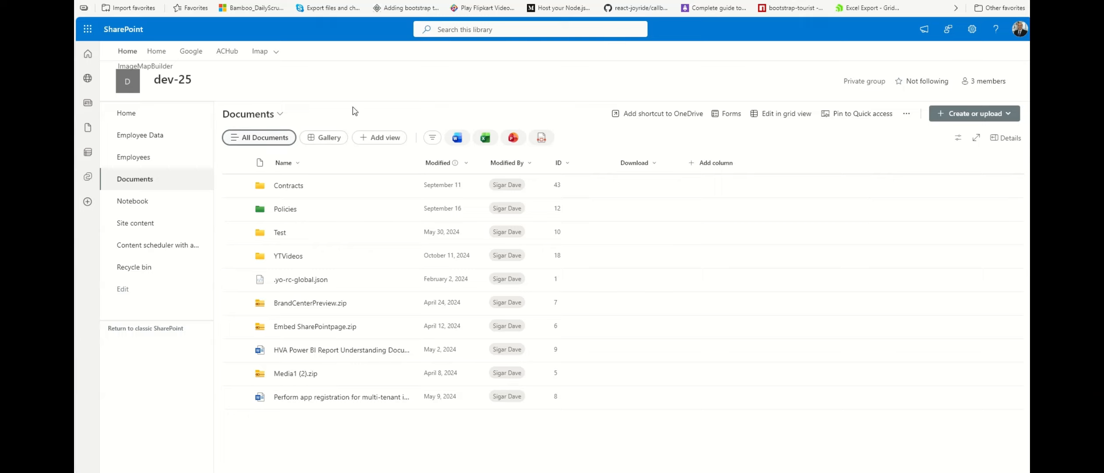
left_click(289, 141)
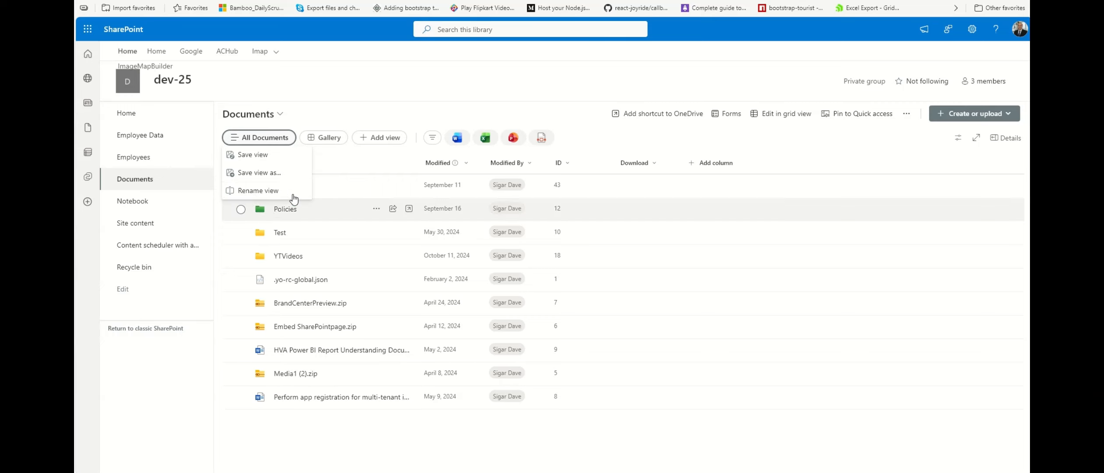
left_click(518, 70)
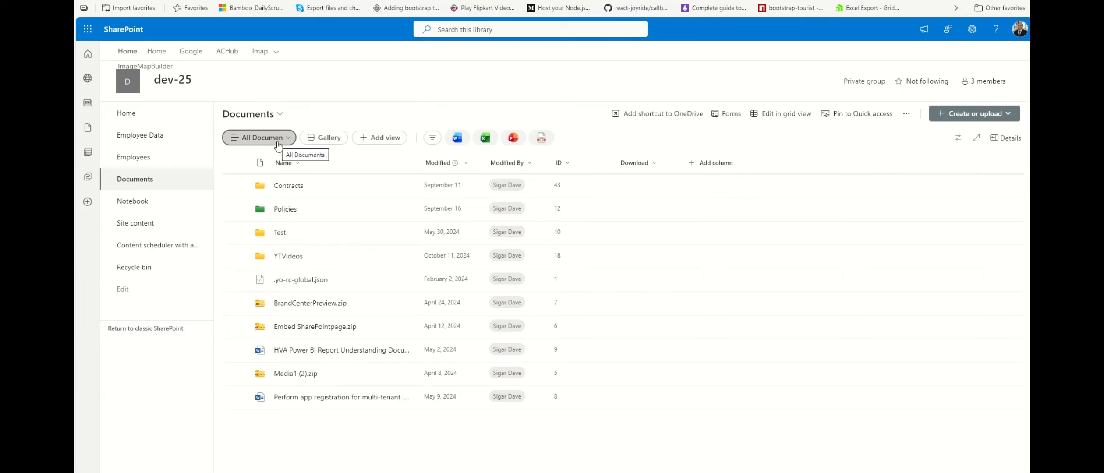
Step: Apply Autofit height to the Documents library and change its layout to Tiles
left_click(956, 145)
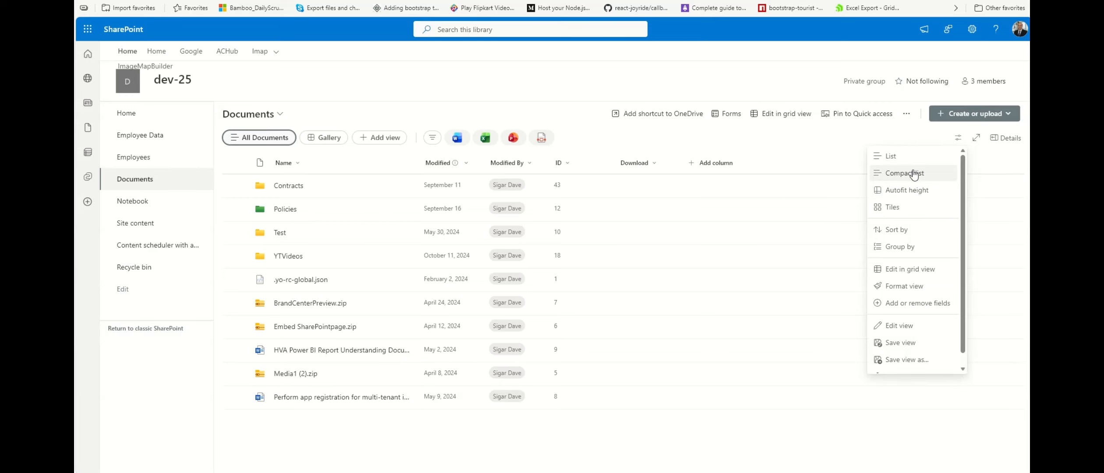
left_click(910, 191)
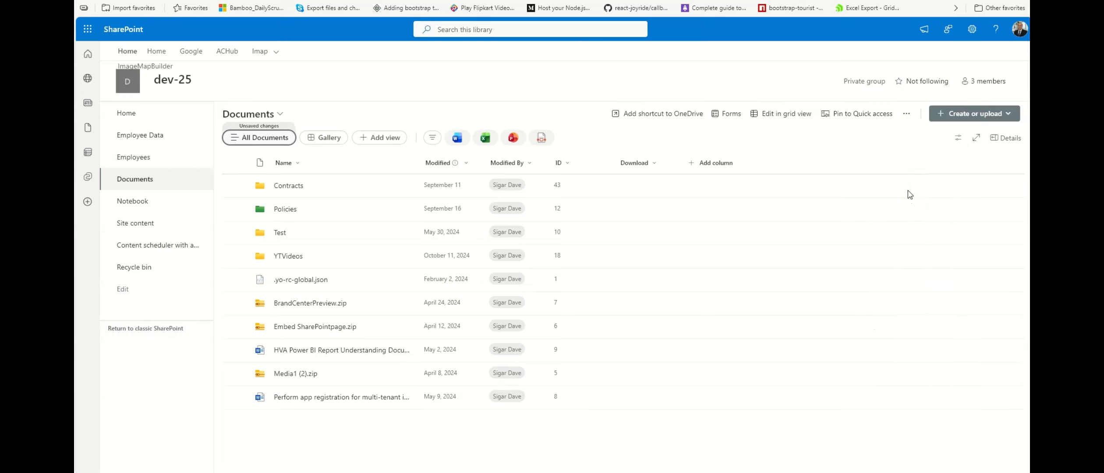
left_click(958, 137)
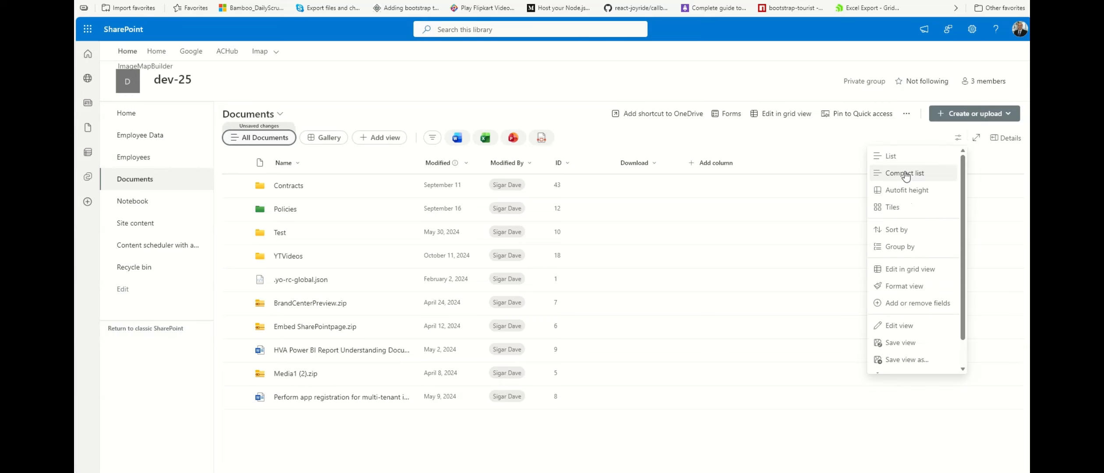
left_click(893, 209)
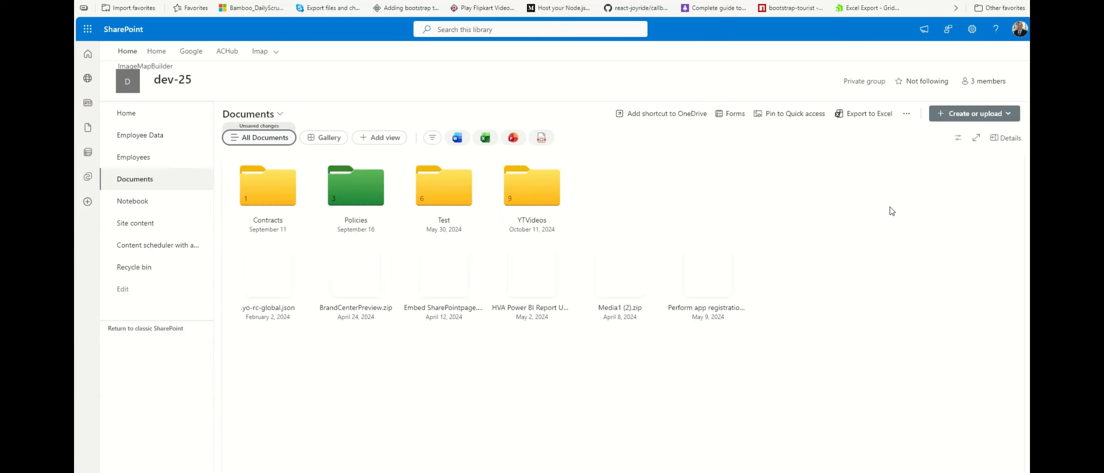
Step: Group the tiles in the Documents library by Type and look through the resulting groups
left_click(958, 138)
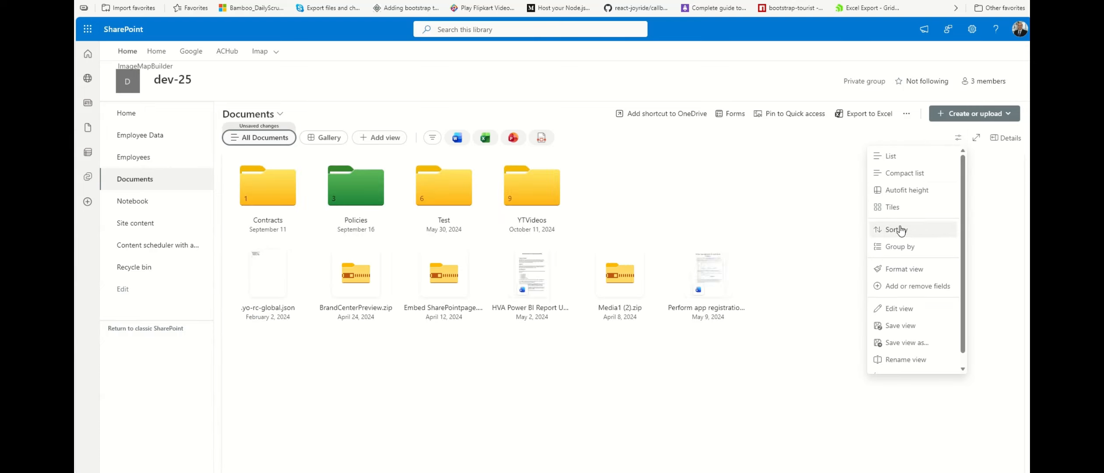
left_click(898, 247)
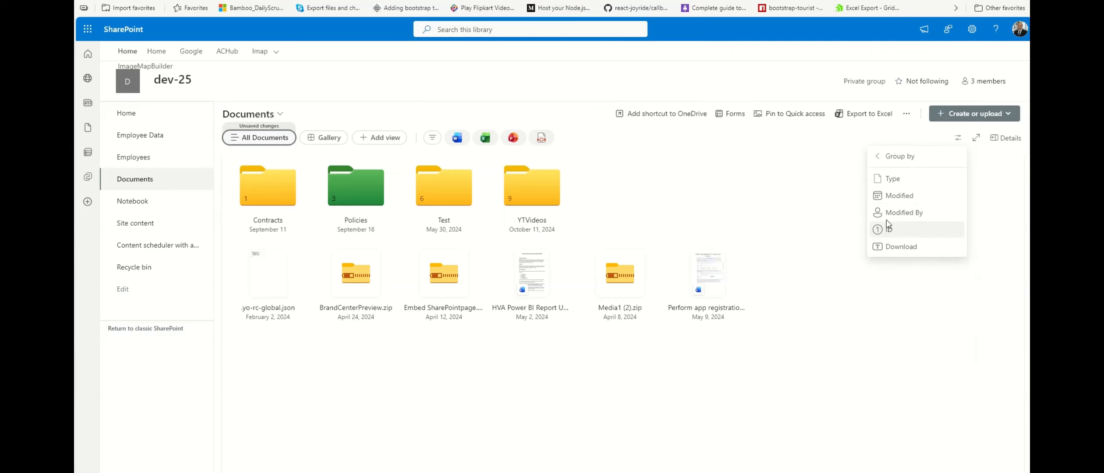
left_click(900, 196)
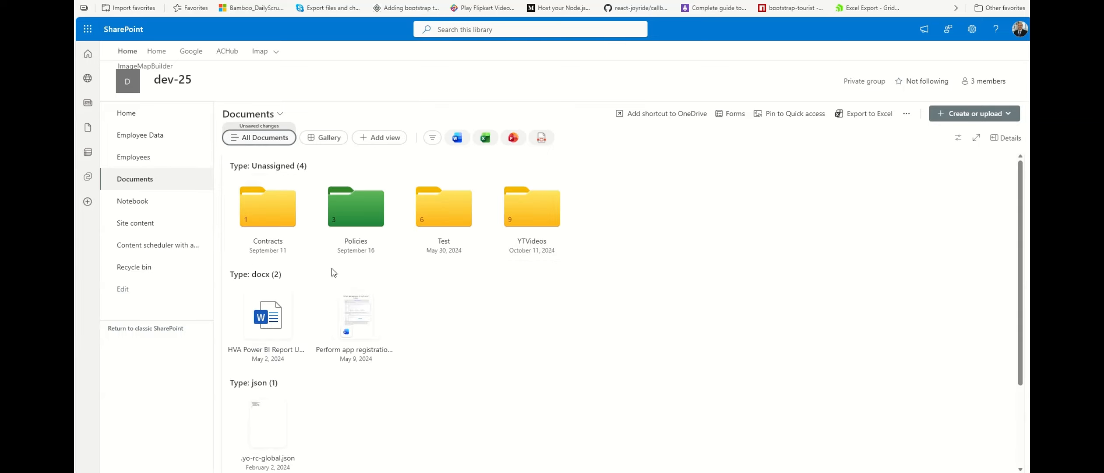
scroll(333, 273, "down", 3)
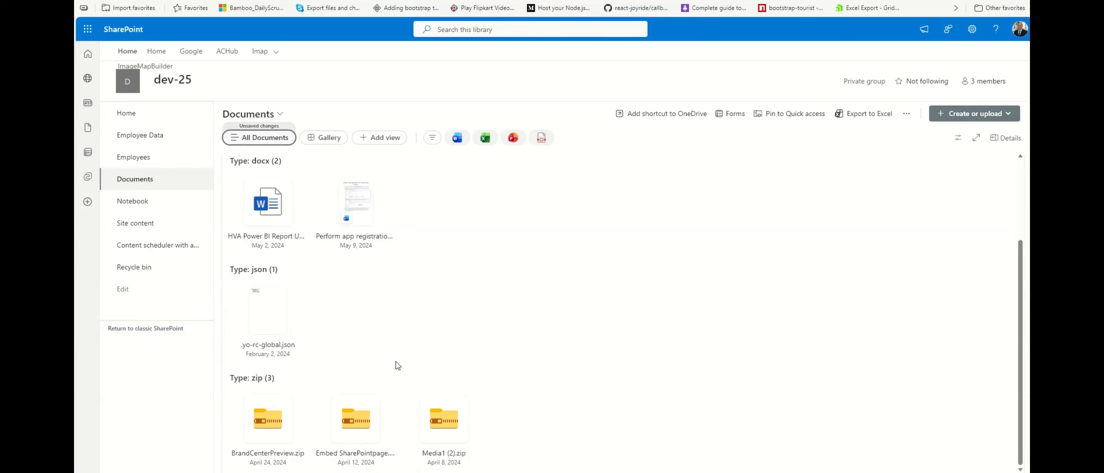
scroll(451, 369, "up", 3)
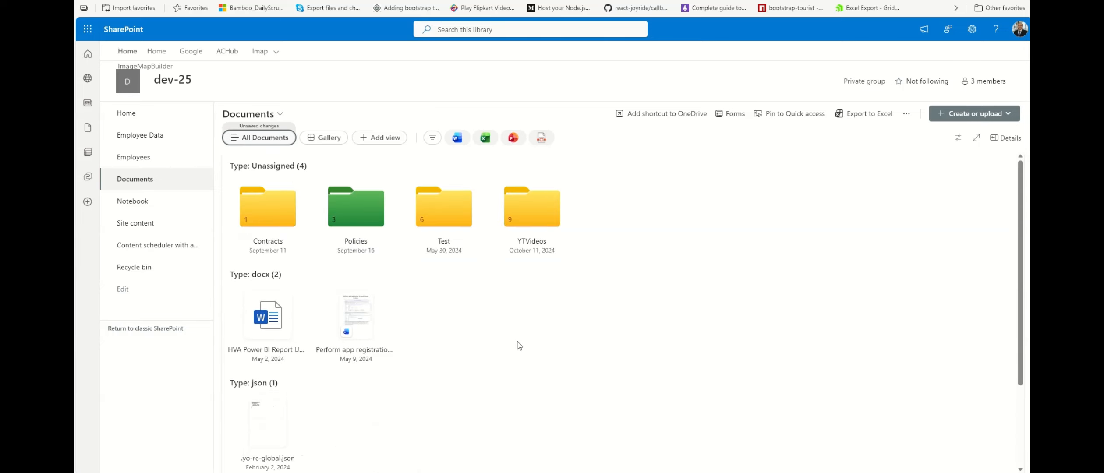
Step: Examine the name, layout and visibility settings for creating a new view, and leave without creating one
left_click(959, 137)
left_click(958, 137)
left_click(376, 139)
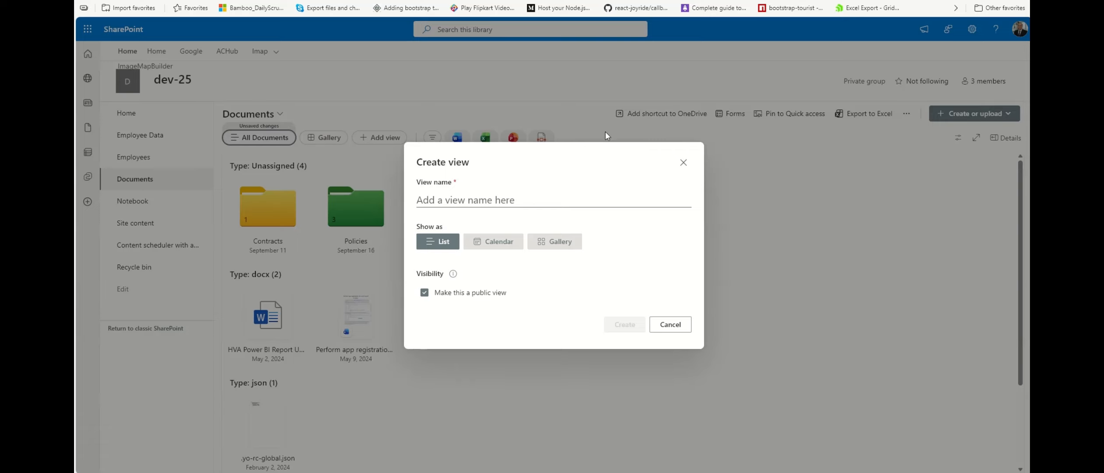
left_click(450, 205)
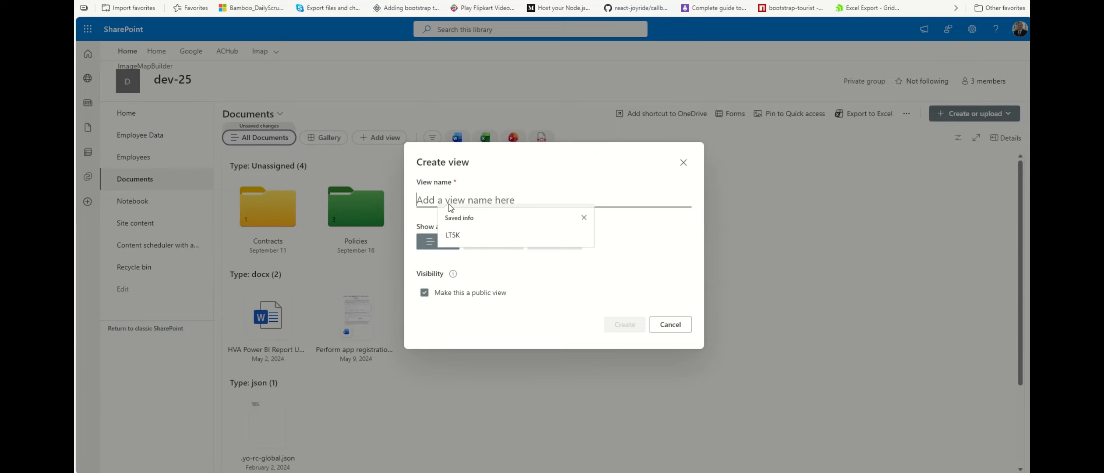
left_click(439, 330)
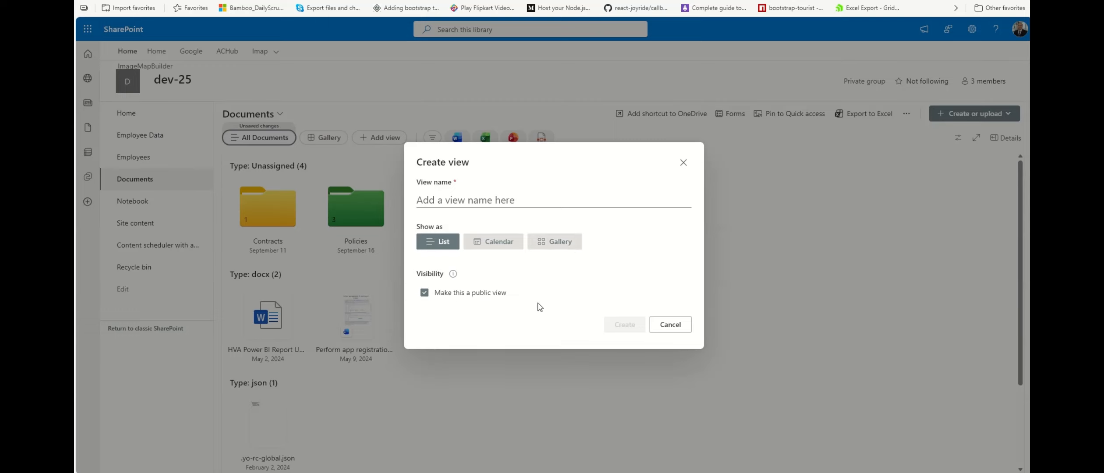
left_click(662, 328)
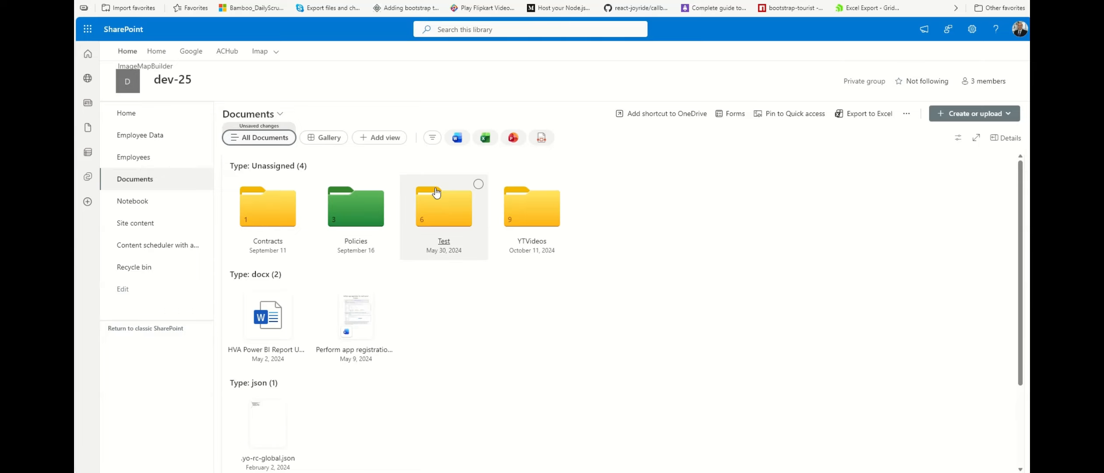
Step: Filter the documents by the Word and PowerPoint file types and remove both filters again
left_click(458, 139)
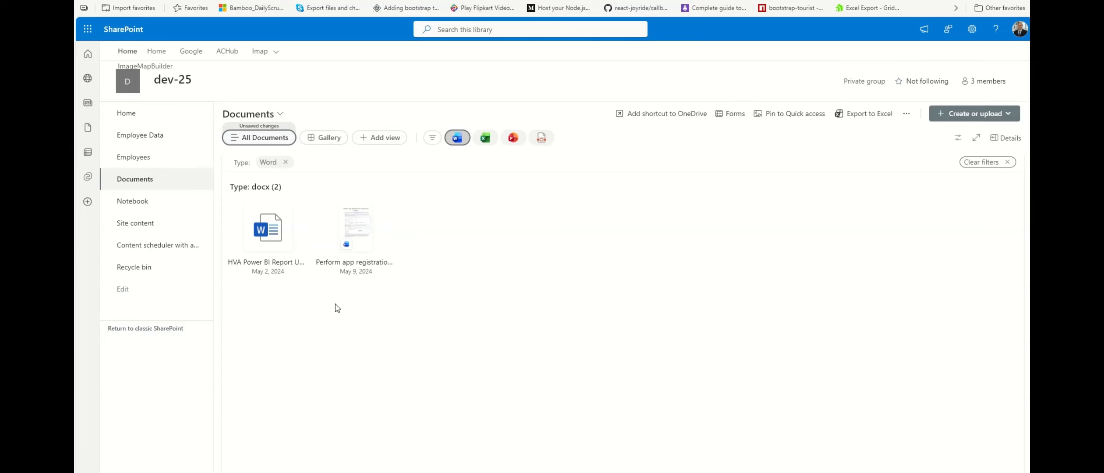
left_click(514, 140)
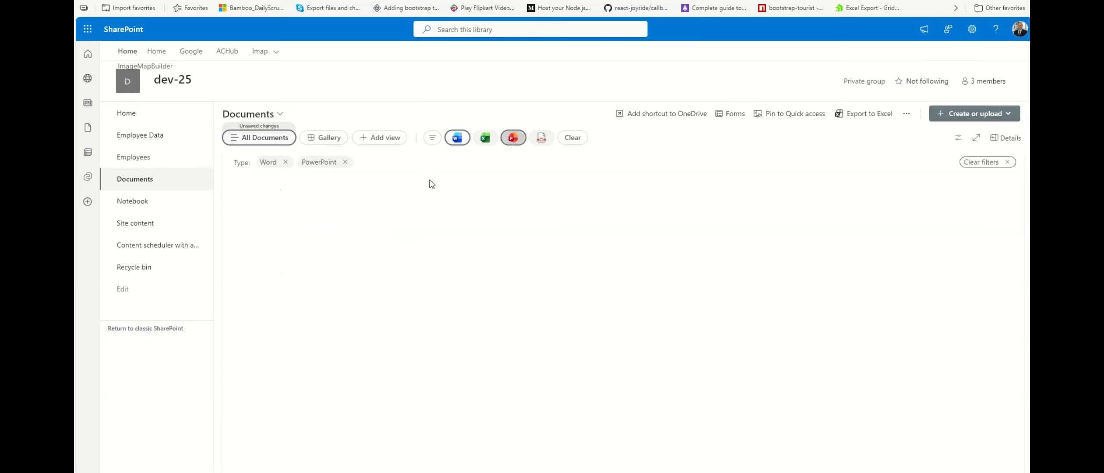
left_click(285, 162)
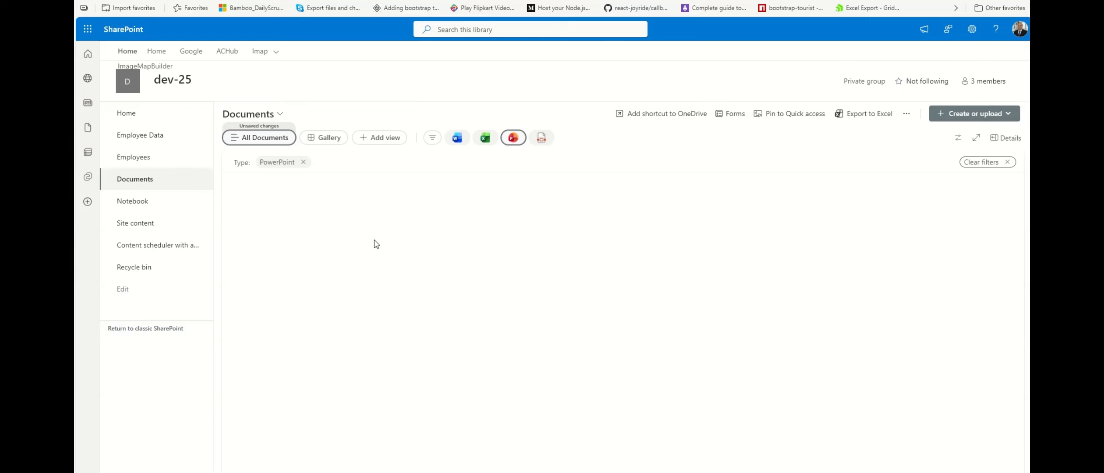
left_click(513, 138)
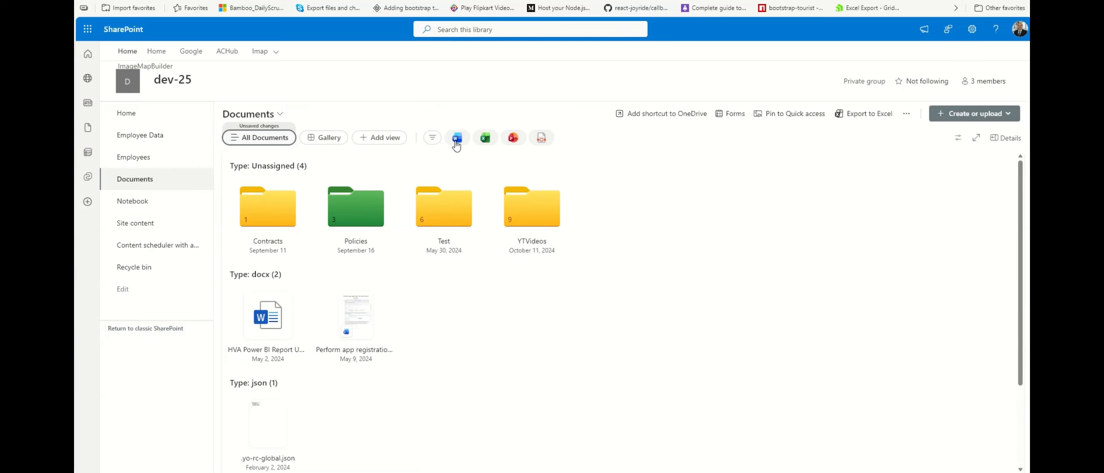
Step: Examine the library's full filter options and its Forms dialog, closing each without changes
left_click(433, 139)
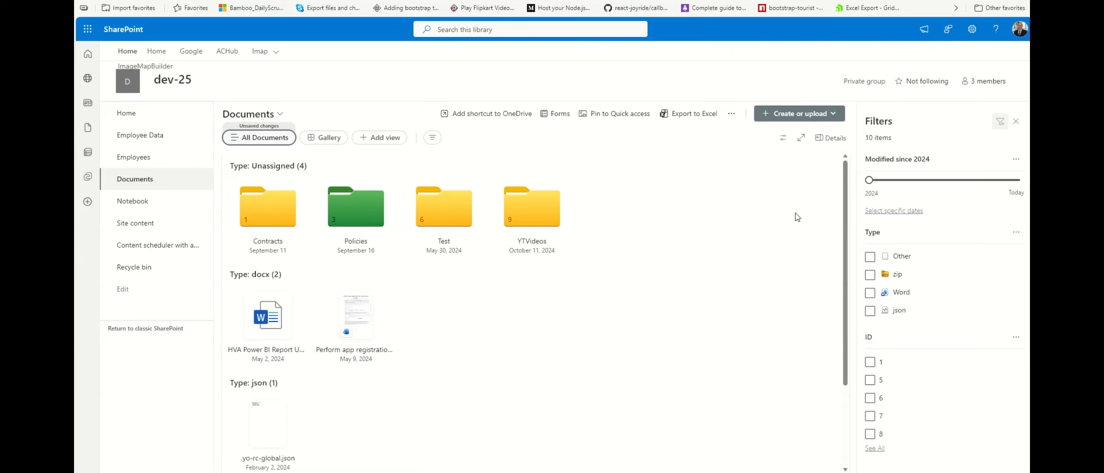
left_click(1017, 122)
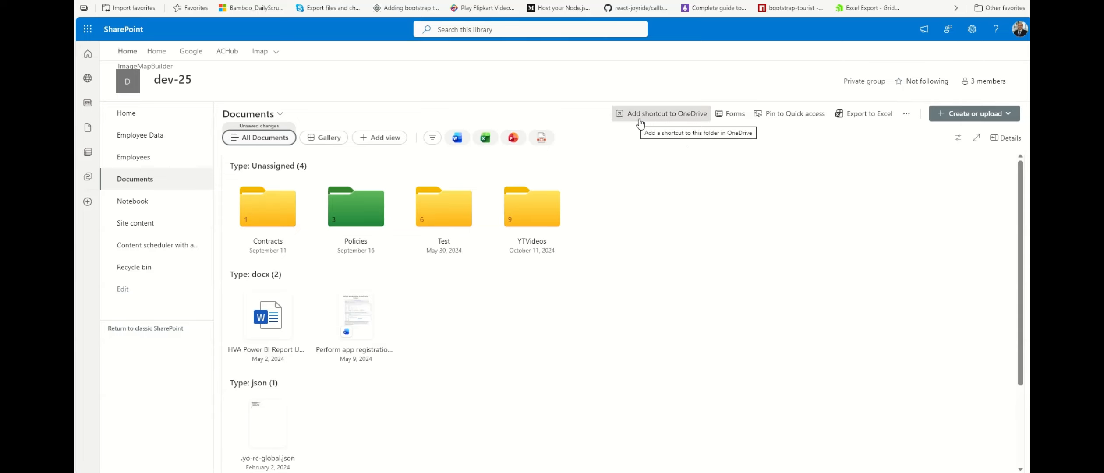
left_click(730, 113)
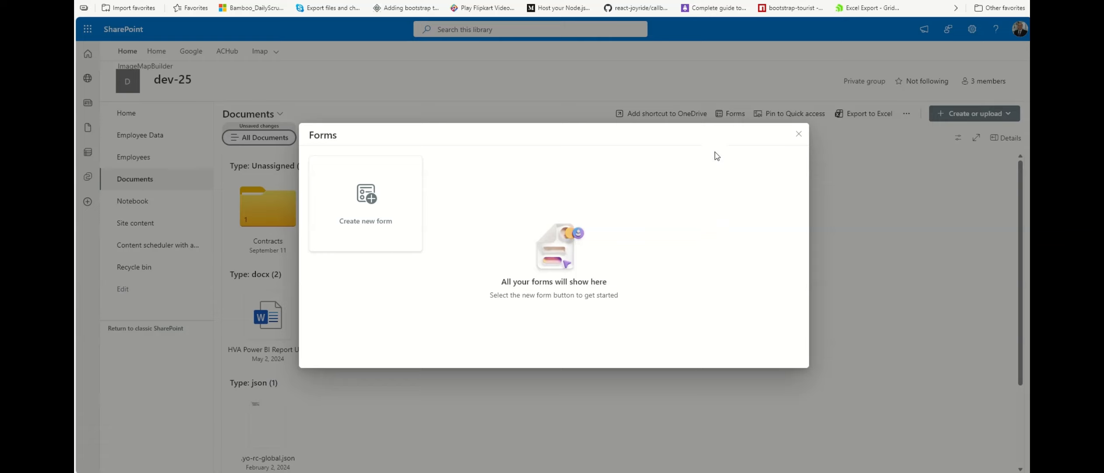
left_click(799, 135)
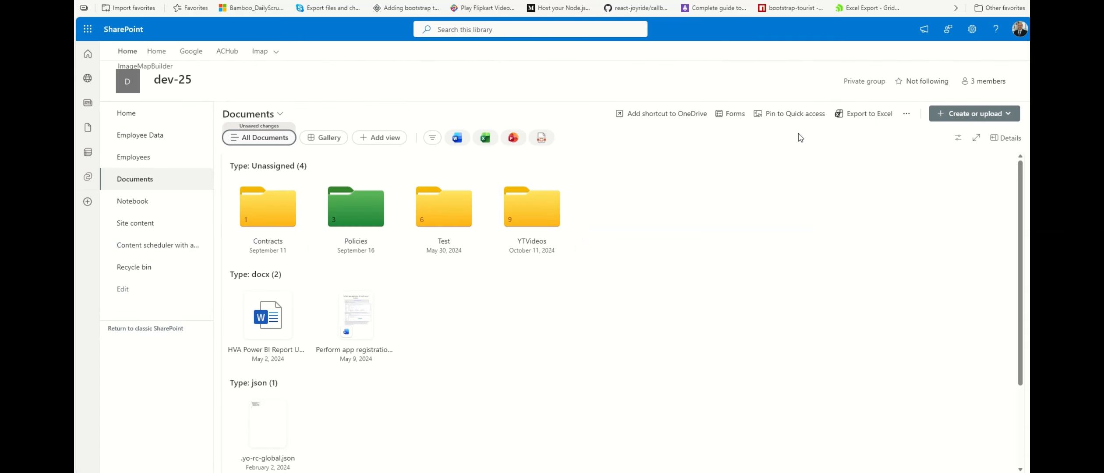
Step: Review the library's additional commands, including Automate, Integrate, Sync and the alert options
left_click(906, 113)
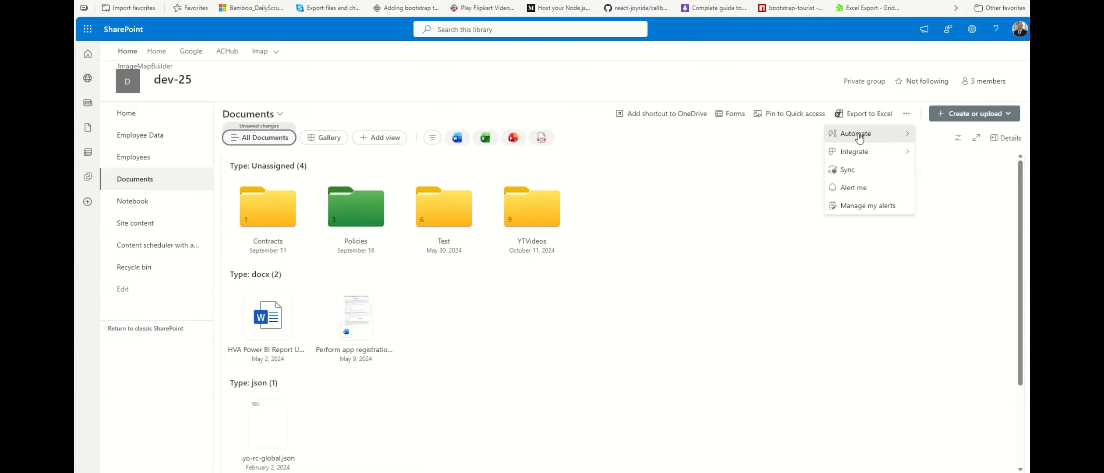
mouse_move(852, 140)
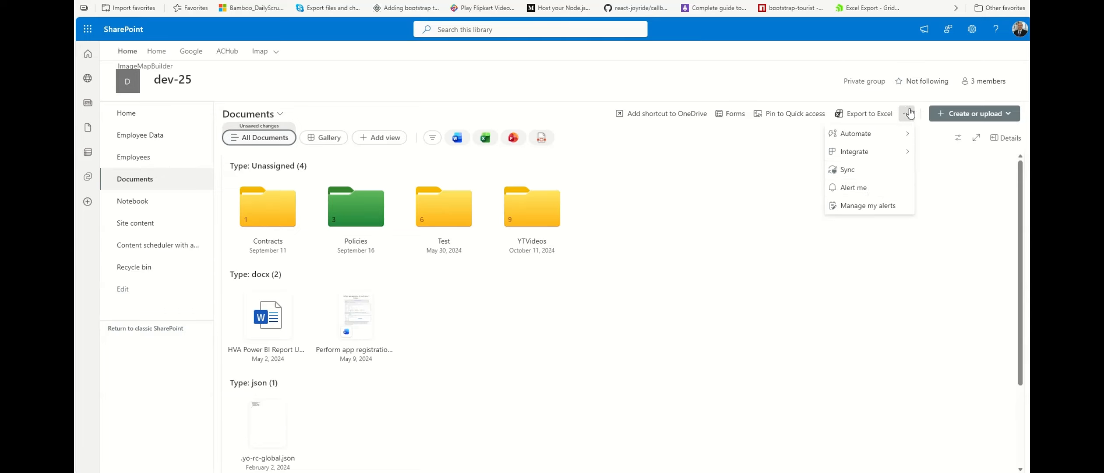
left_click(811, 263)
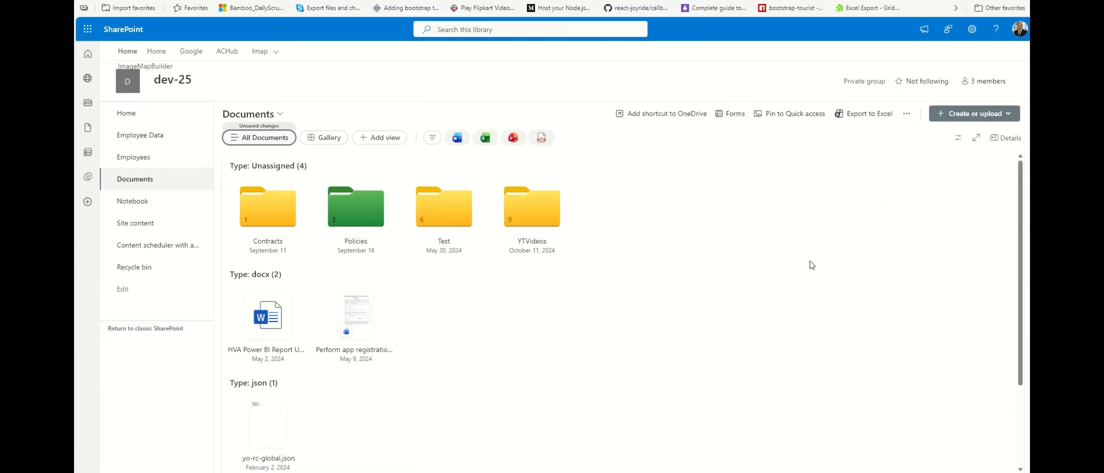
Step: Review the actions offered for the Documents library, its current view and adding new content
left_click(281, 115)
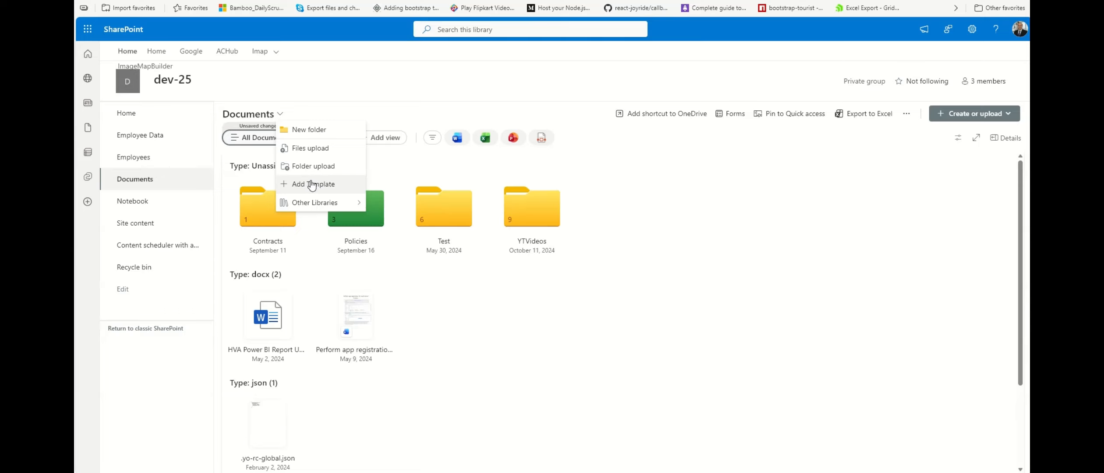
left_click(312, 149)
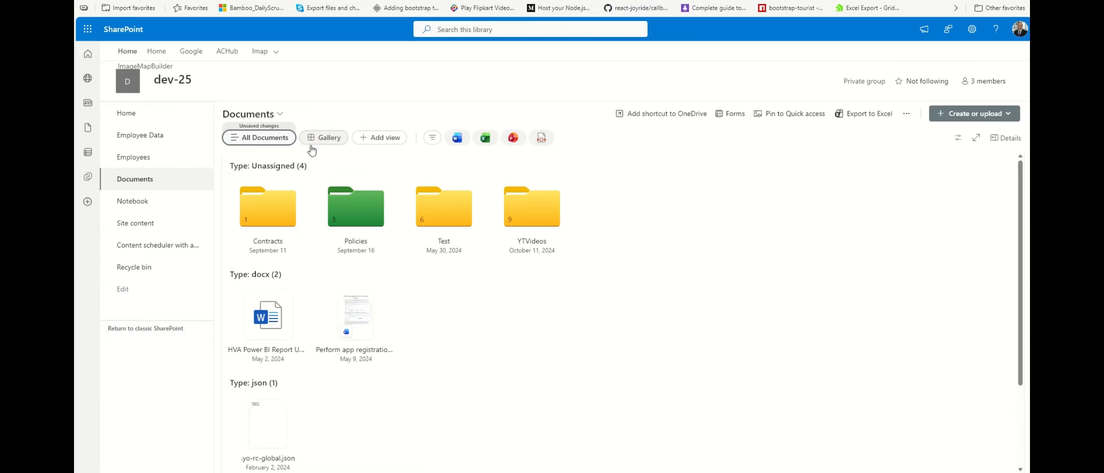
left_click(262, 139)
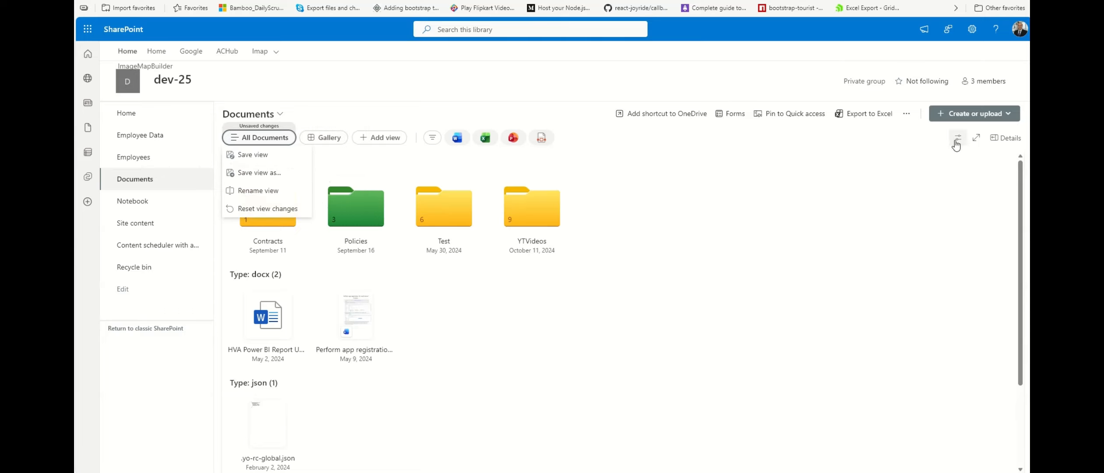
left_click(984, 113)
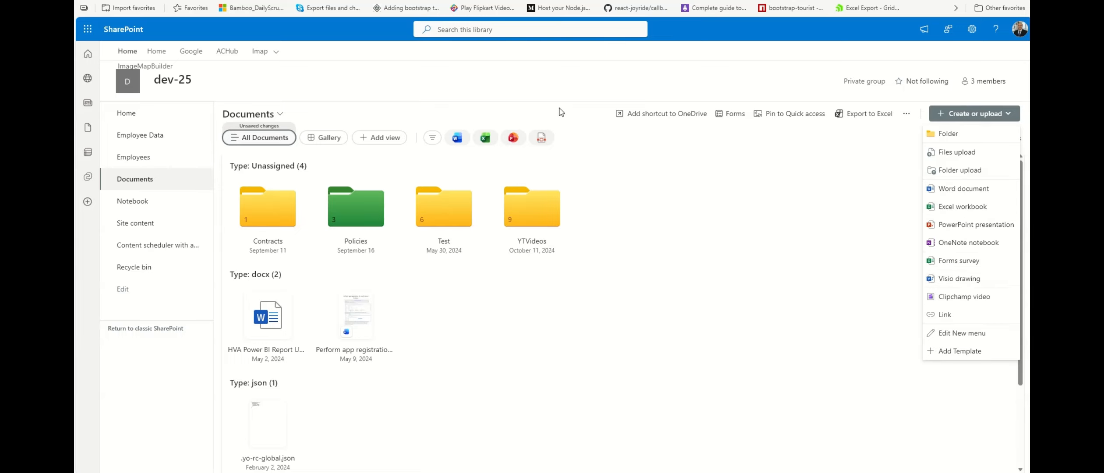
Step: Switch from the Documents library to the Demo123 library of the same site
left_click(280, 115)
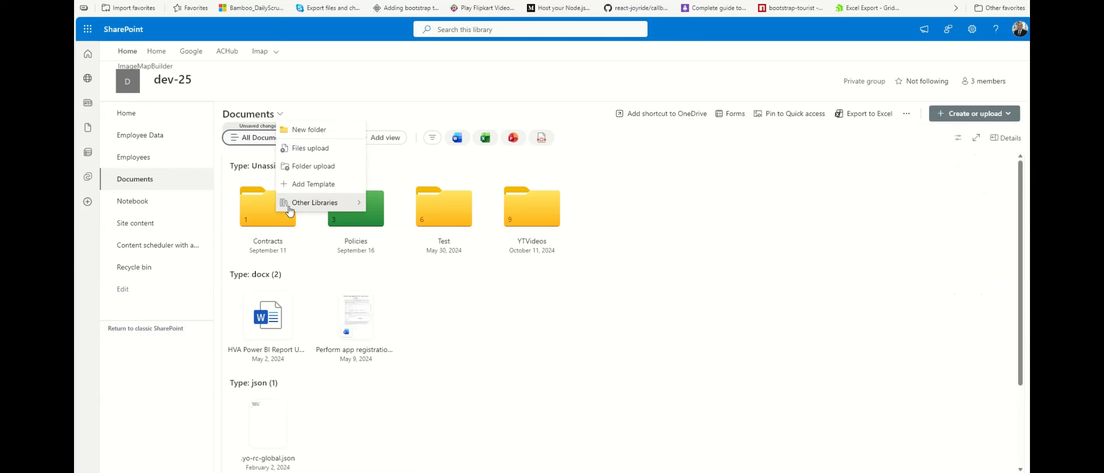
mouse_move(307, 204)
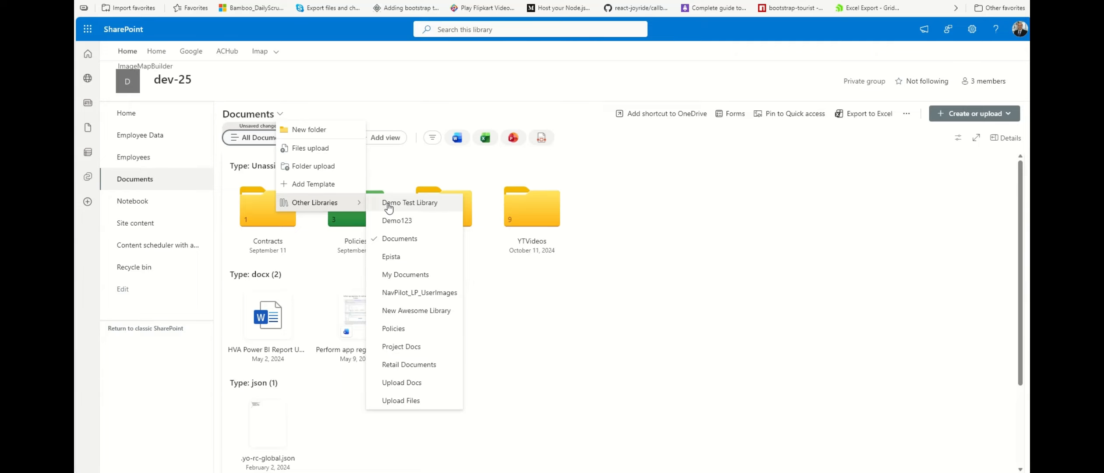
left_click(397, 222)
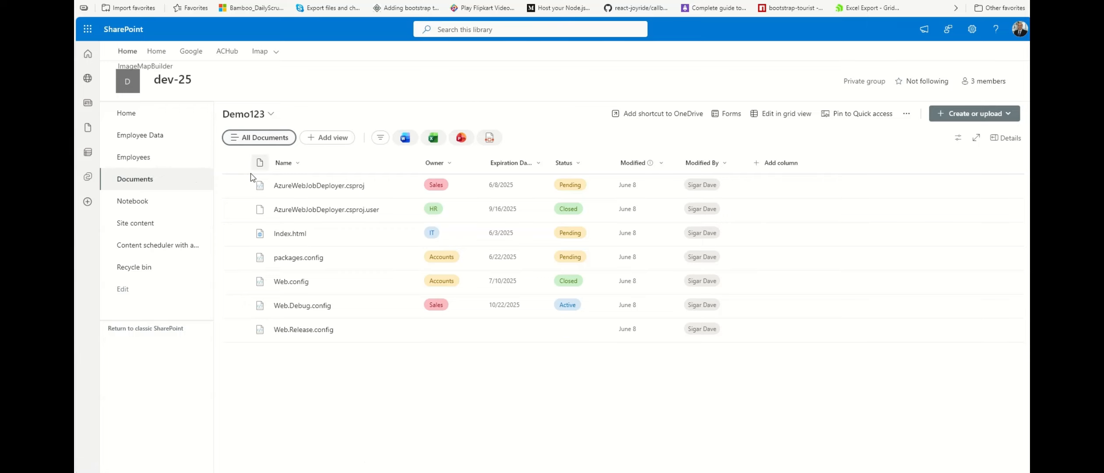
Step: View the access and property details of AzureWebJobDeployer.csproj and deselect the file
left_click(240, 186)
left_click(1004, 139)
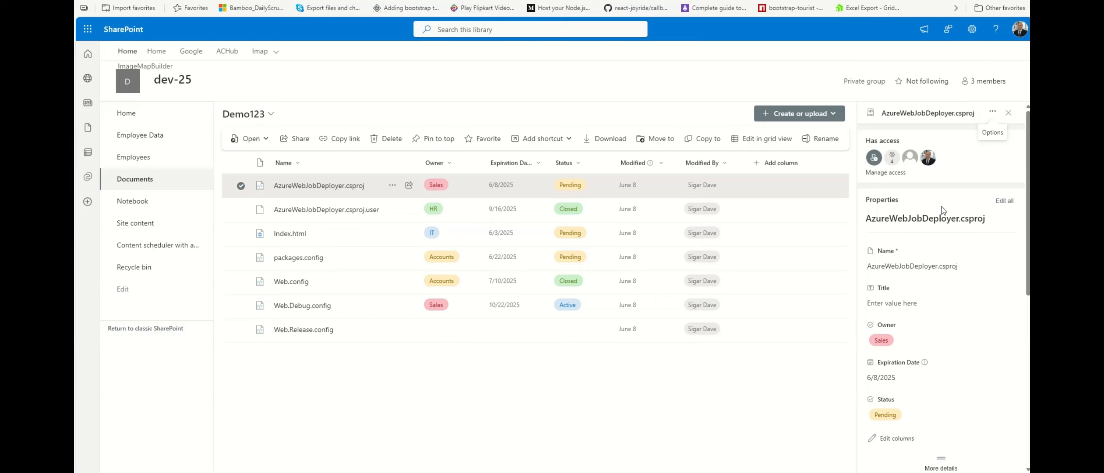
left_click(656, 376)
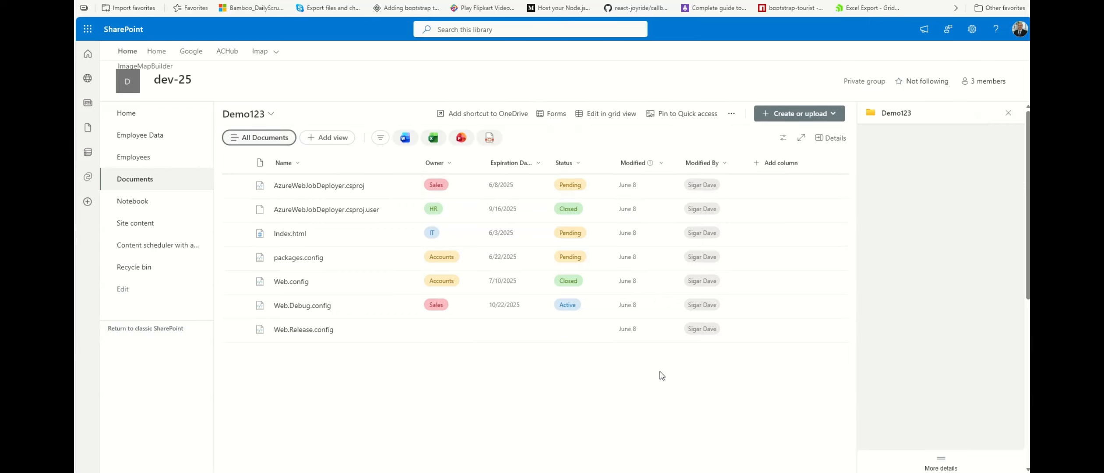